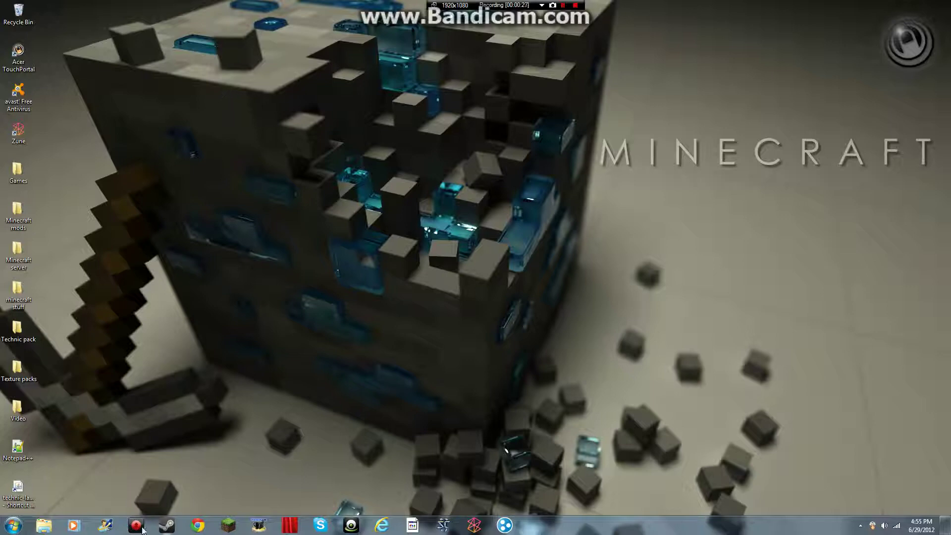
# - Launch Chrome maximized and visit the Technic Launcher site from most visited
pyautogui.click(197, 525)
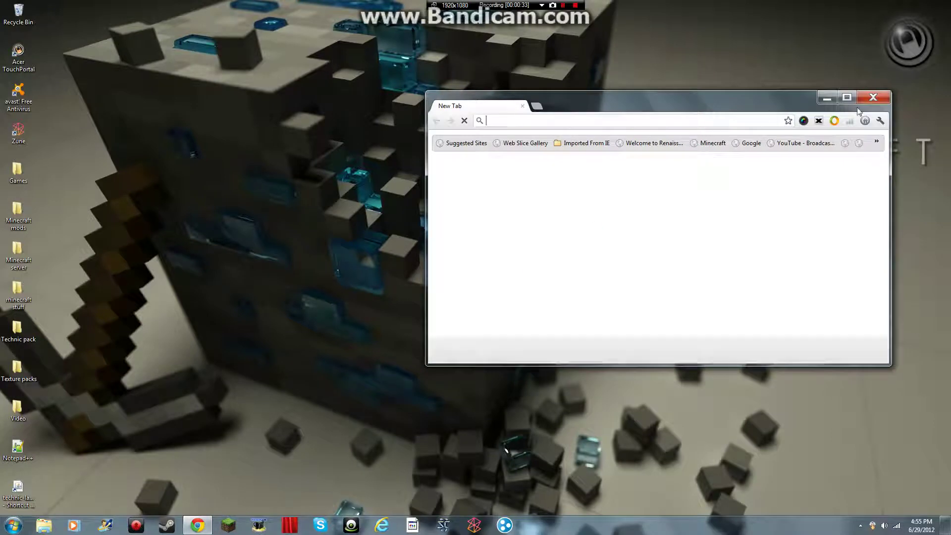
pyautogui.click(847, 97)
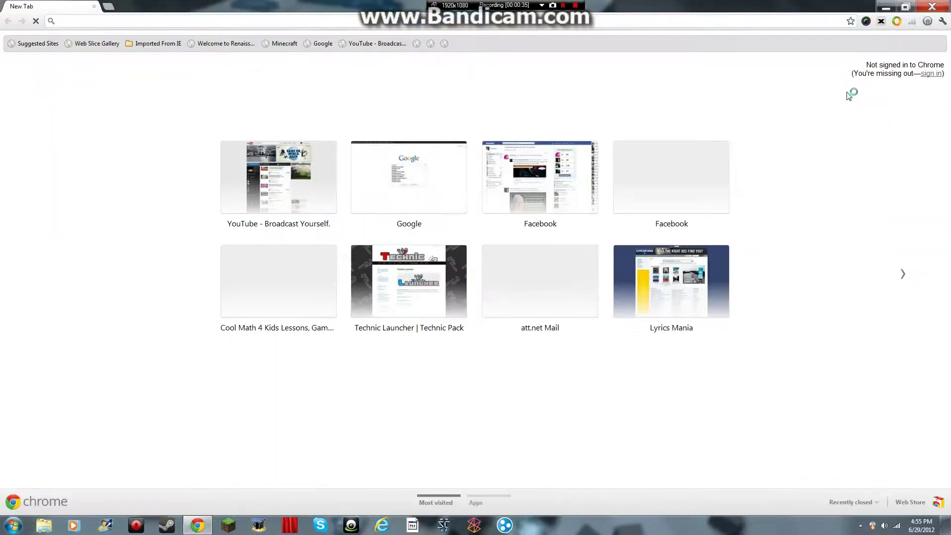
pyautogui.click(440, 292)
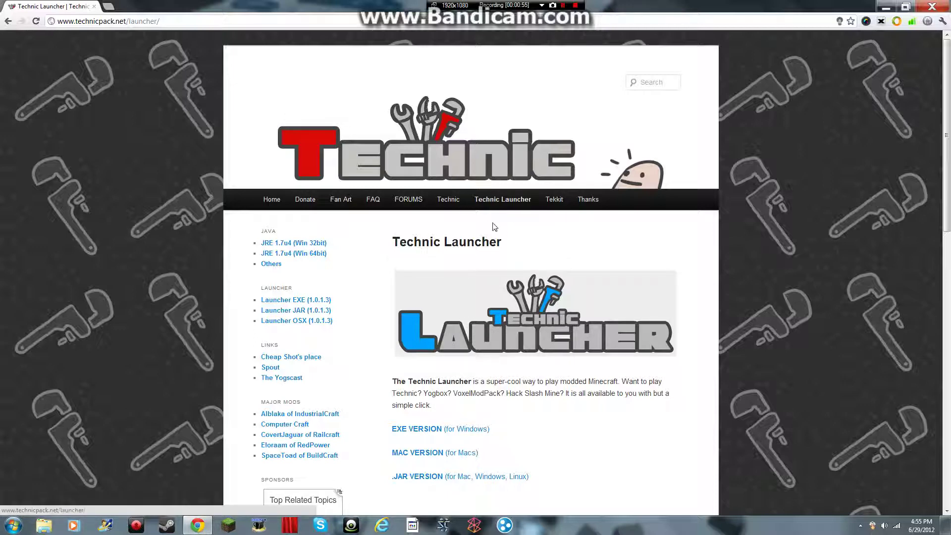
# - Browse to the Technic Pack home and back to the Launcher page, then minimize Chrome
pyautogui.click(265, 209)
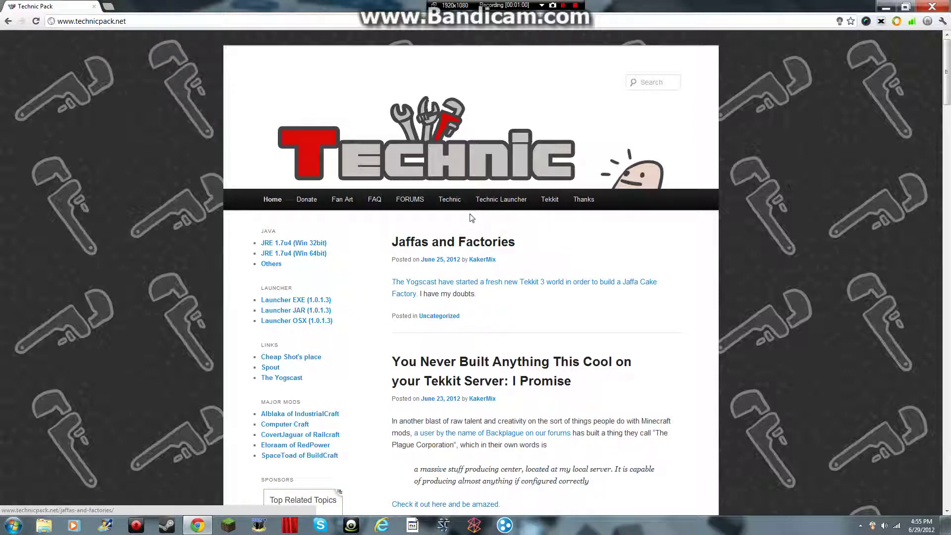
pyautogui.click(497, 203)
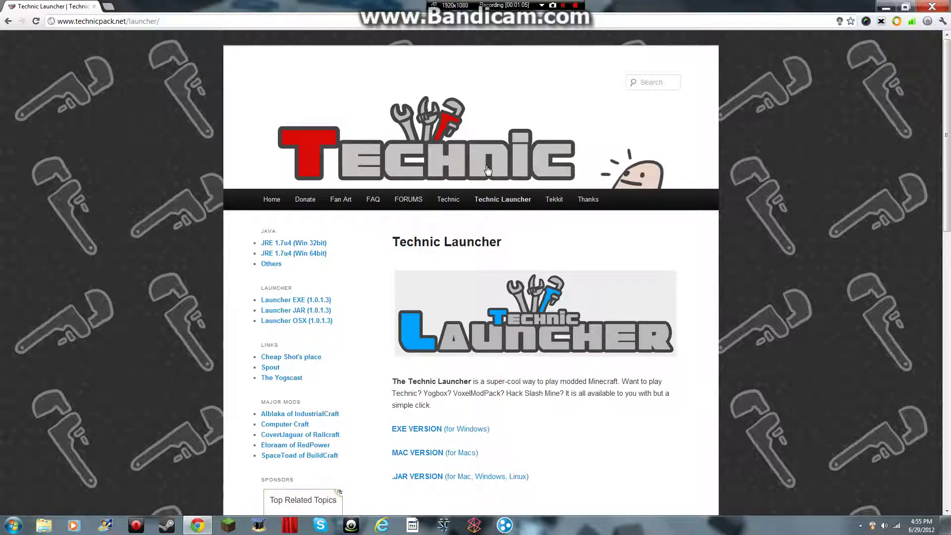
pyautogui.scroll(-2, 338, 393)
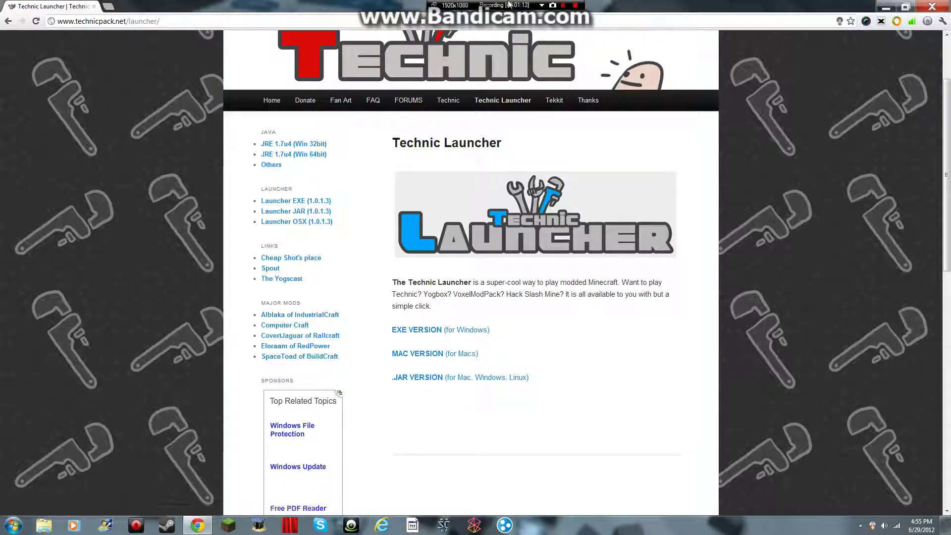
pyautogui.click(893, 6)
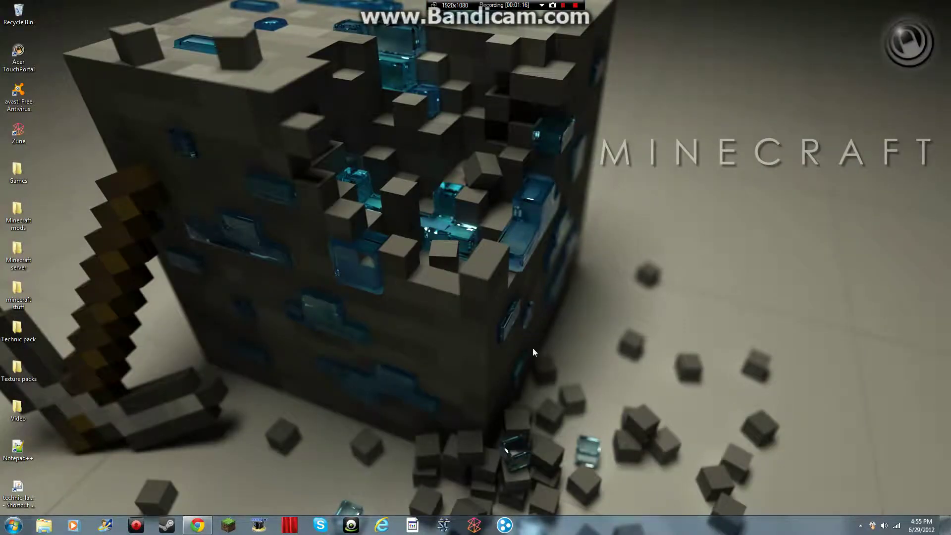
# - Search the Start menu for 'run' and launch the Run dialog
pyautogui.click(13, 525)
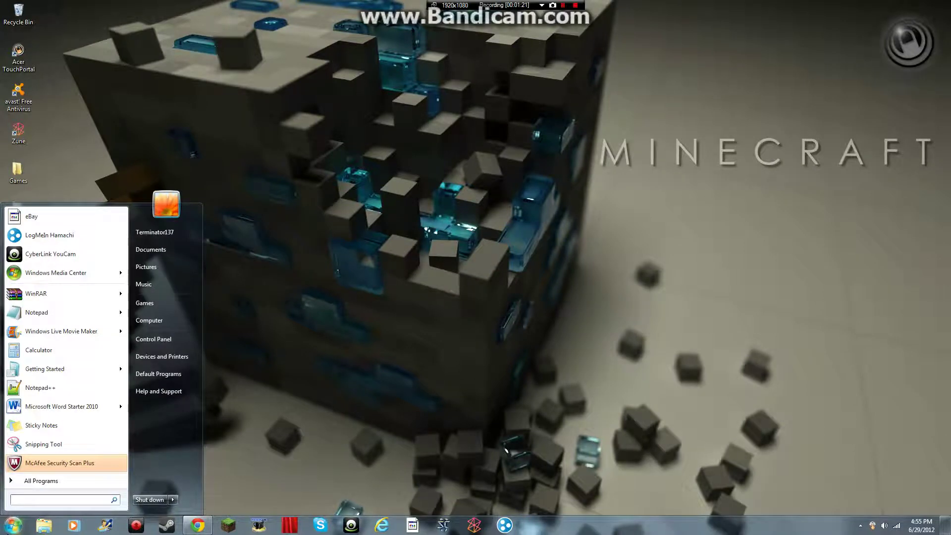
pyautogui.write('run')
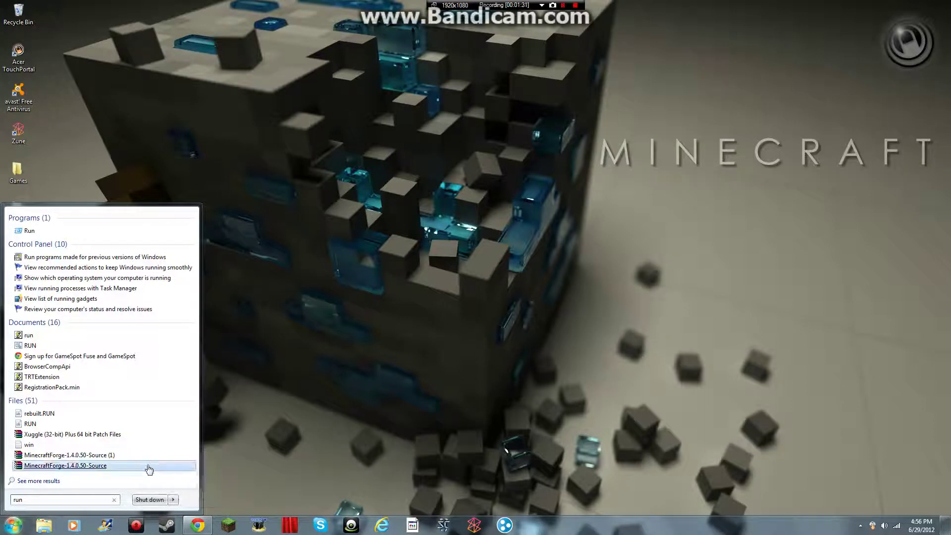
pyautogui.click(31, 233)
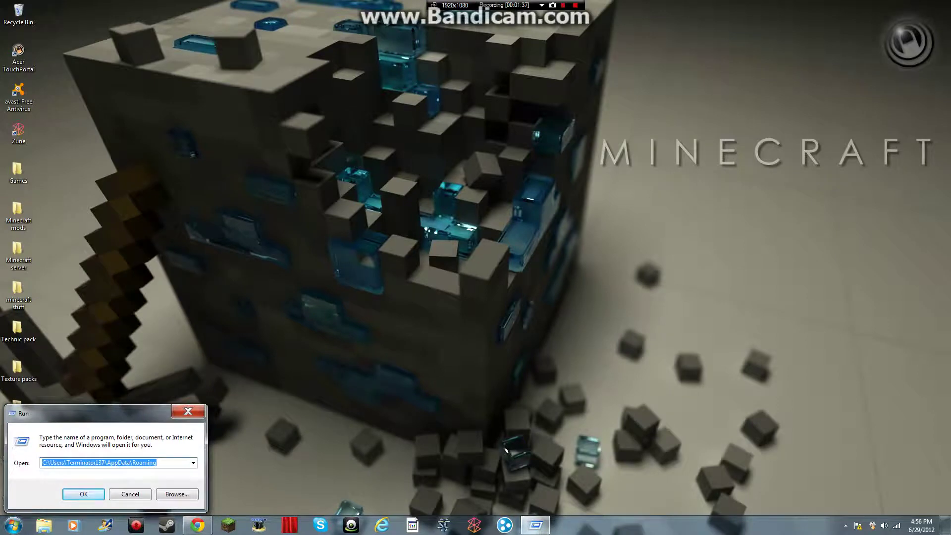
# - Replace the old Roaming path in the Run dialog with %appdata%
pyautogui.press('End')
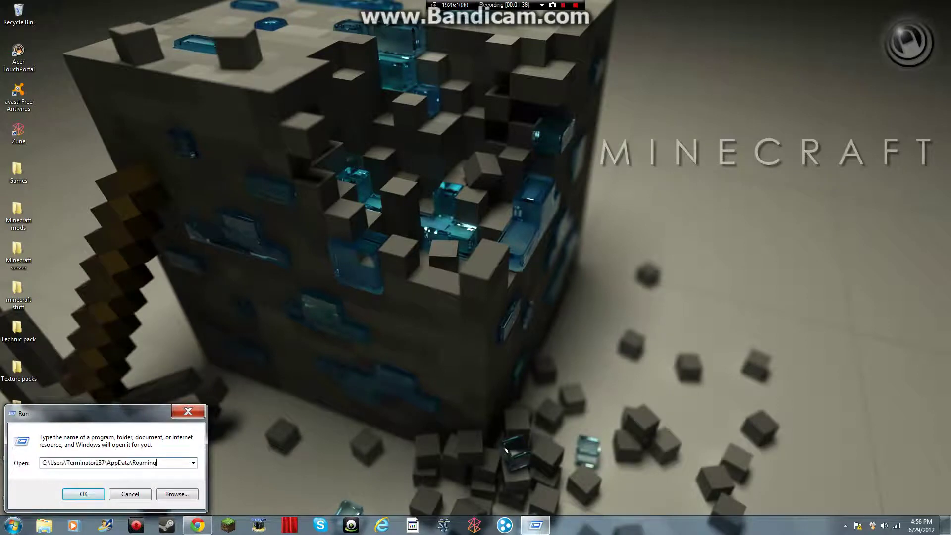
pyautogui.moveTo(155, 462); pyautogui.dragTo(34, 464)
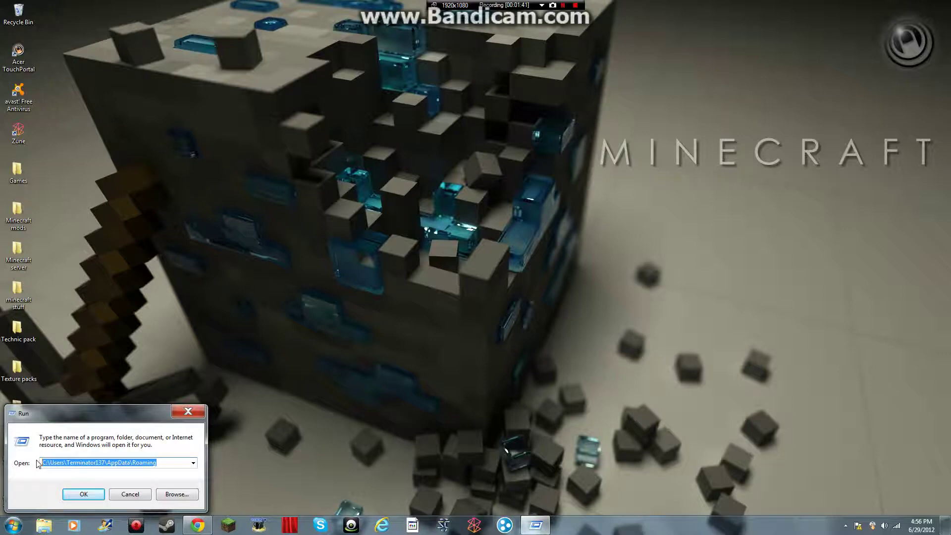
pyautogui.press('BackSpace')
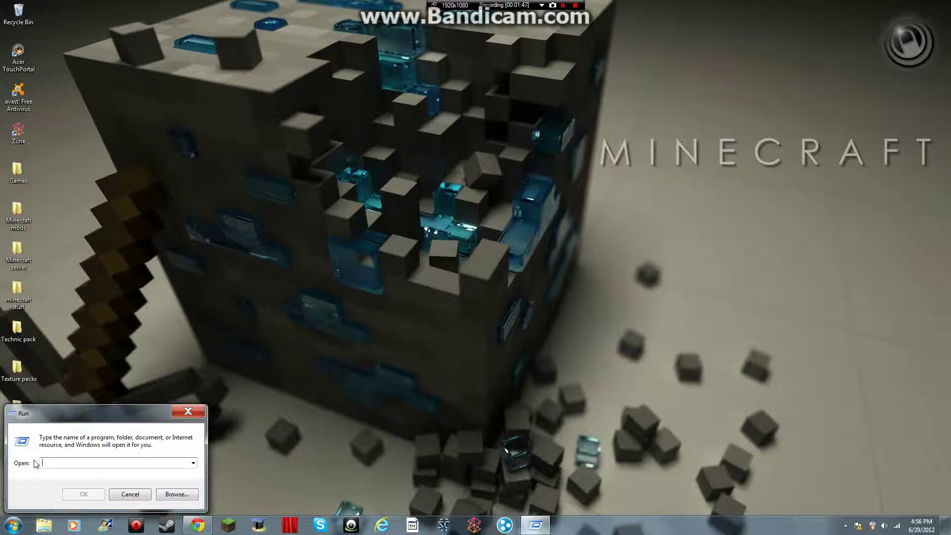
pyautogui.write('%')
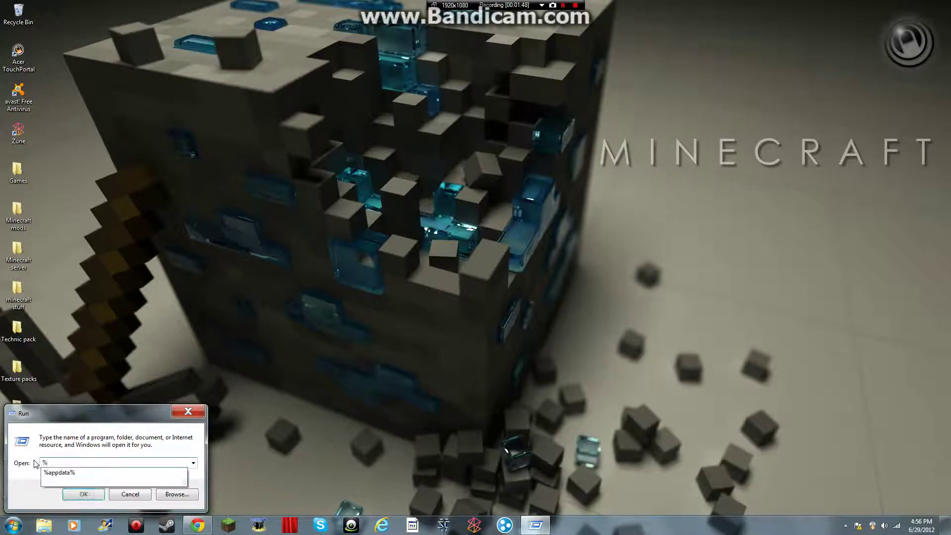
pyautogui.write('appdat')
pyautogui.write('a')
pyautogui.click(69, 477)
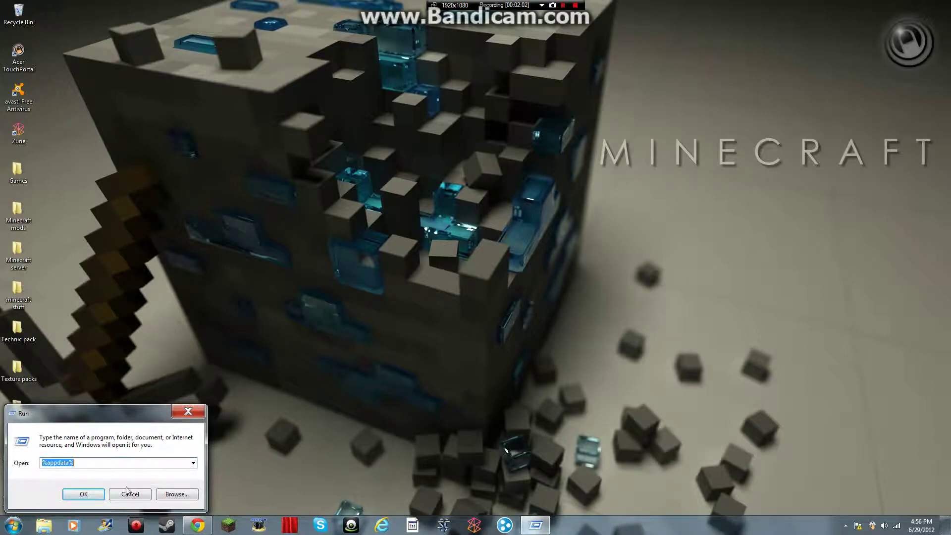
# - Open the Roaming folder and go into .technicLauncher
pyautogui.click(85, 494)
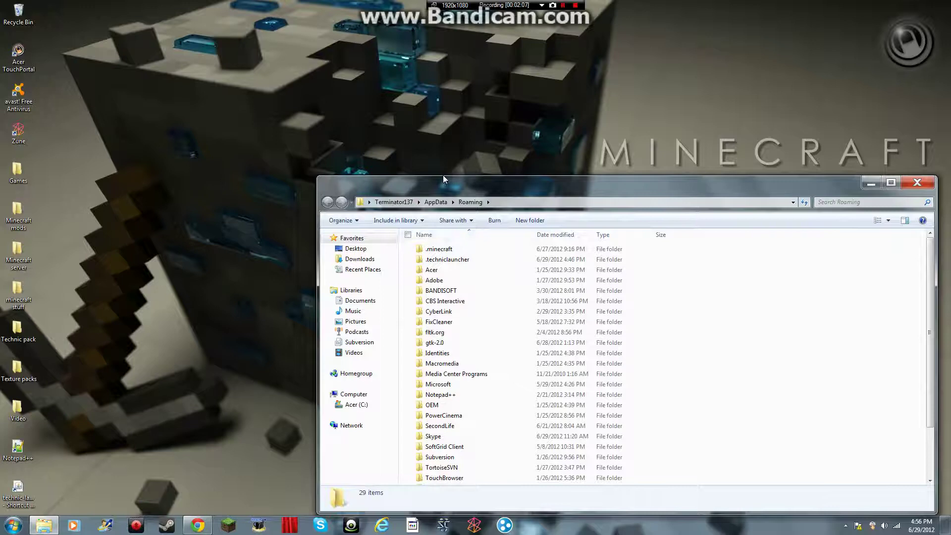
pyautogui.moveTo(461, 187)
pyautogui.mouseDown()
pyautogui.moveTo(374, 30)
pyautogui.moveTo(380, 54)
pyautogui.mouseUp()
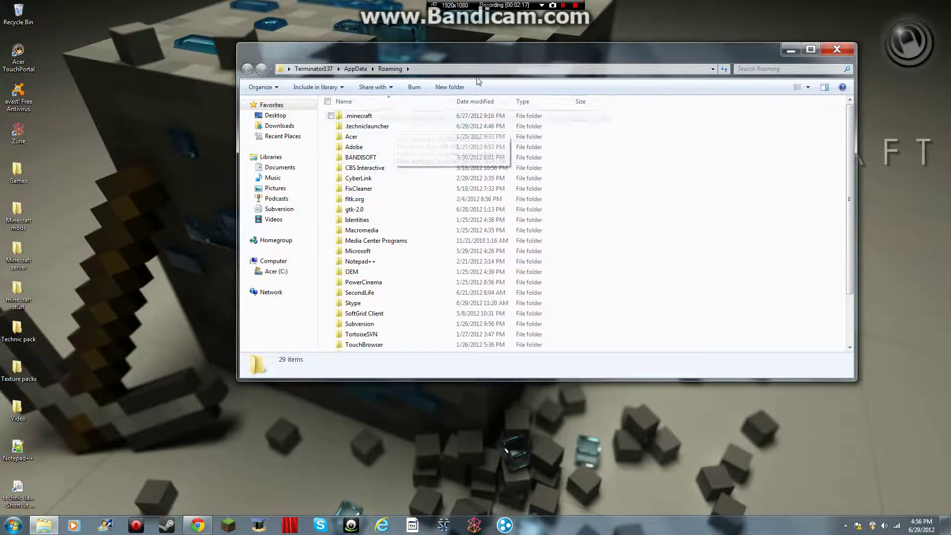
pyautogui.doubleClick(368, 127)
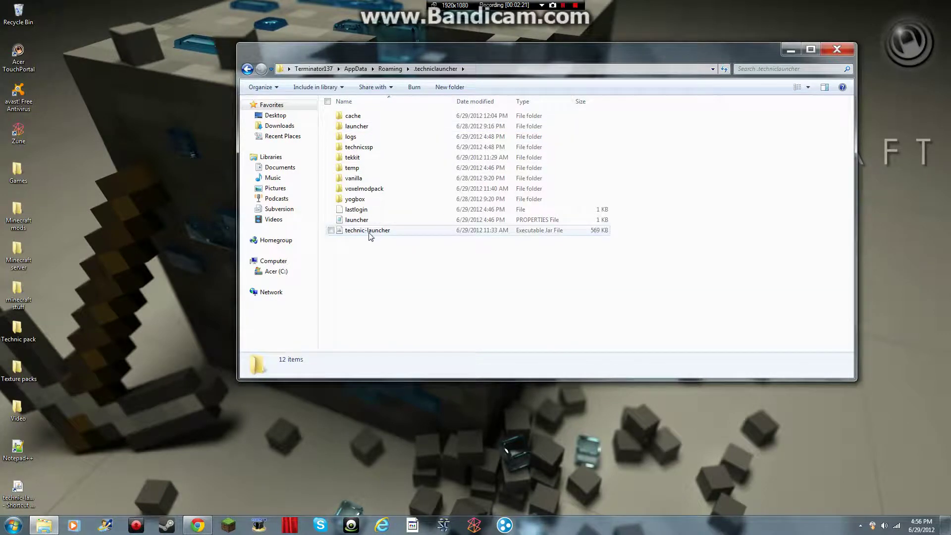
# - Launch the technic-launcher JAR via Open with > Java(TM) Platform SE binary
pyautogui.doubleClick(368, 231)
pyautogui.rightClick(369, 233)
pyautogui.moveTo(282, 271)
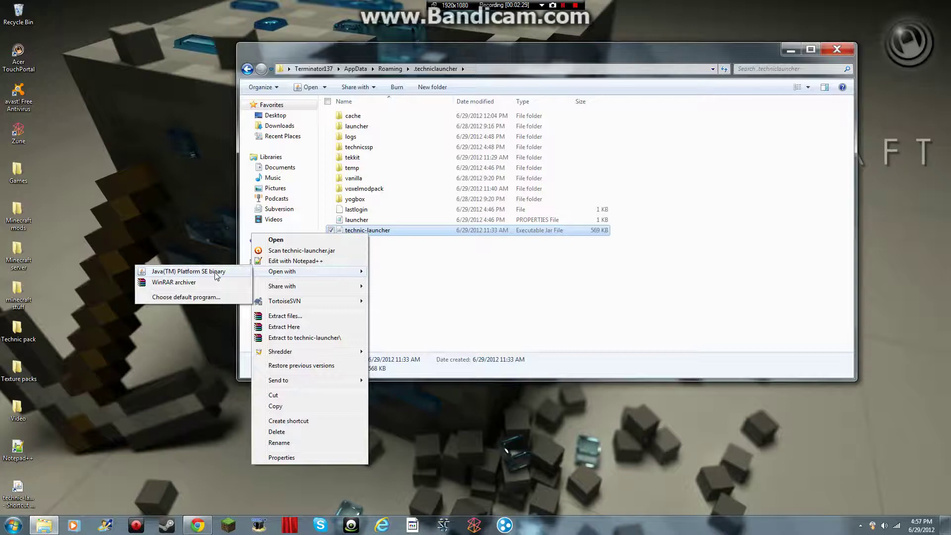
pyautogui.click(450, 290)
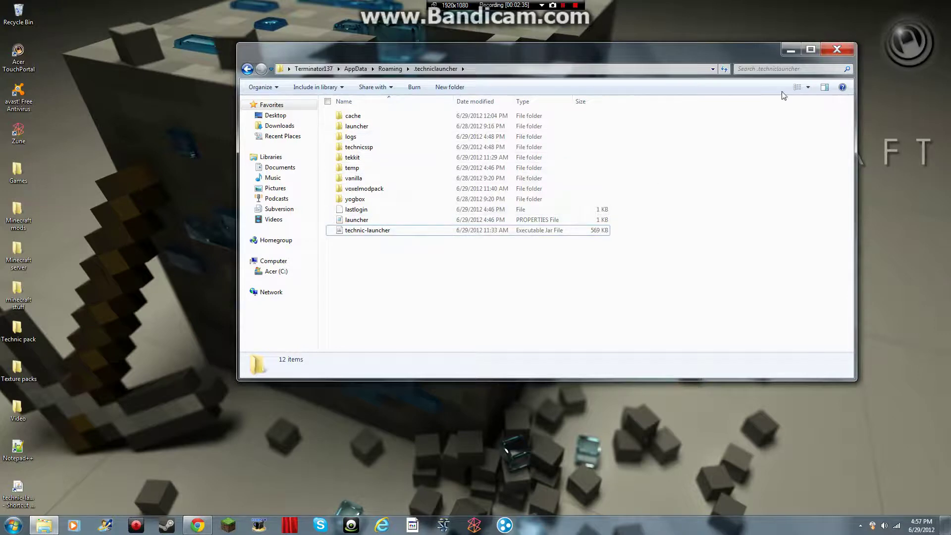
# - Close that window and open the Technic pack folder on the desktop
pyautogui.click(837, 50)
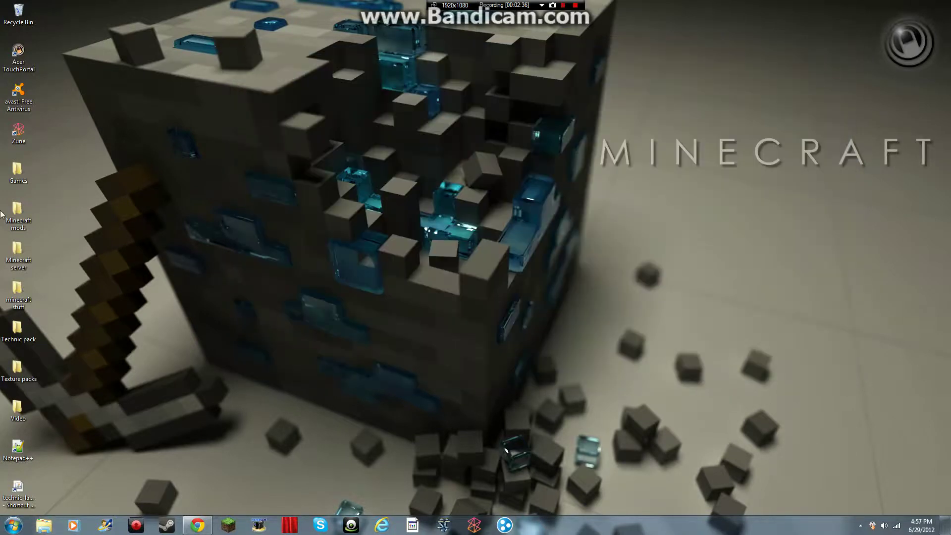
pyautogui.doubleClick(23, 337)
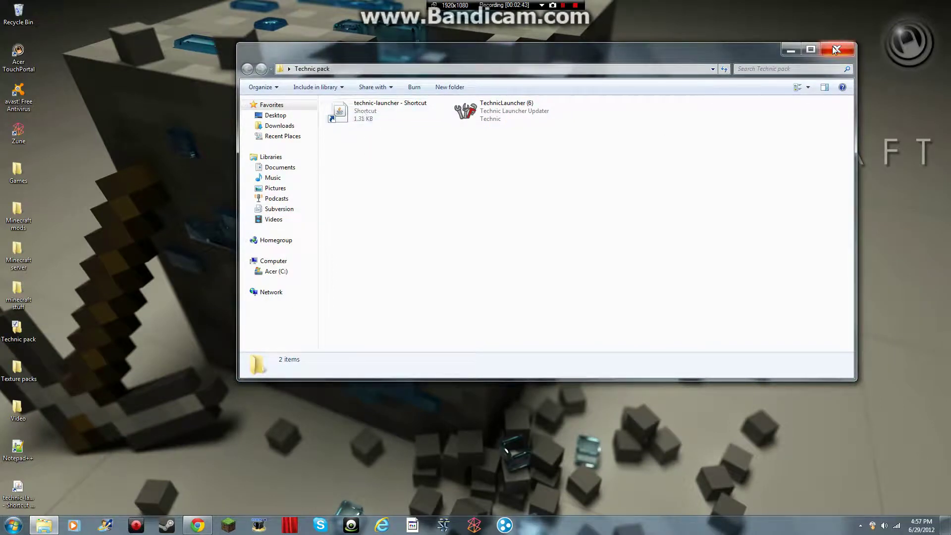
pyautogui.click(349, 111)
pyautogui.rightClick(350, 111)
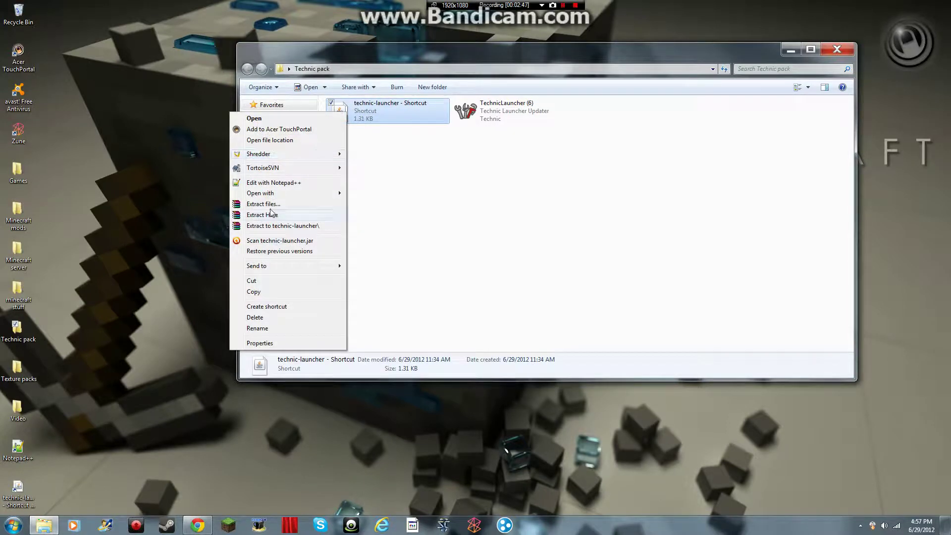
# - Launch the technic-launcher shortcut via Open with > Java, then close the folder
pyautogui.click(364, 115)
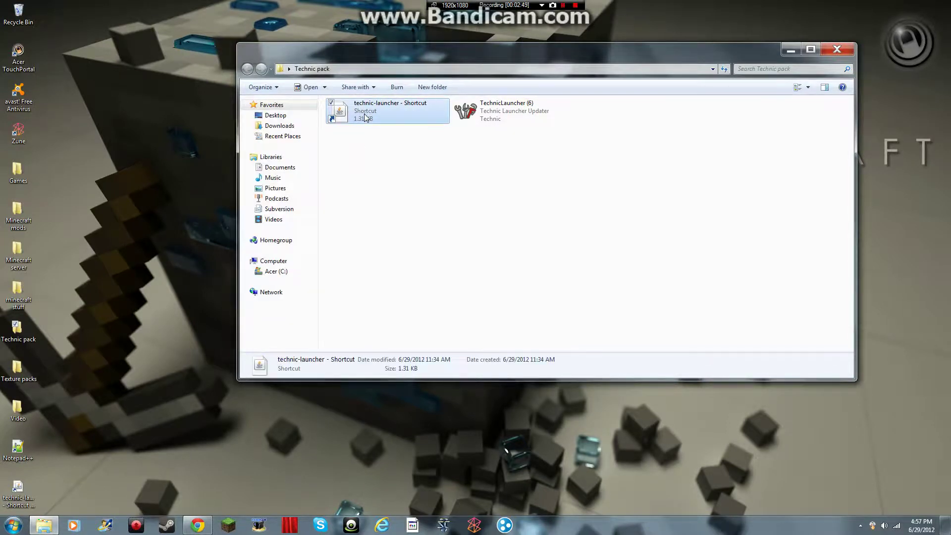
pyautogui.rightClick(364, 115)
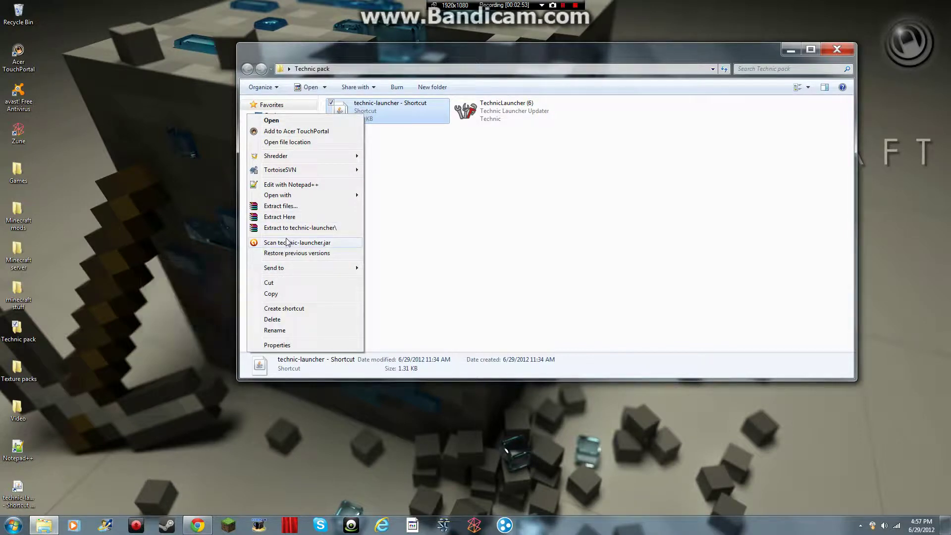
pyautogui.moveTo(278, 195)
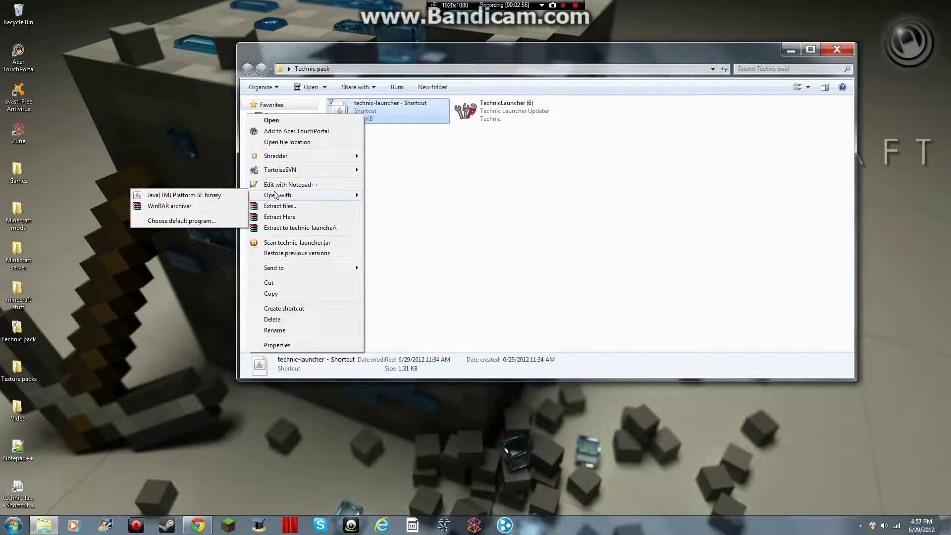
pyautogui.click(682, 239)
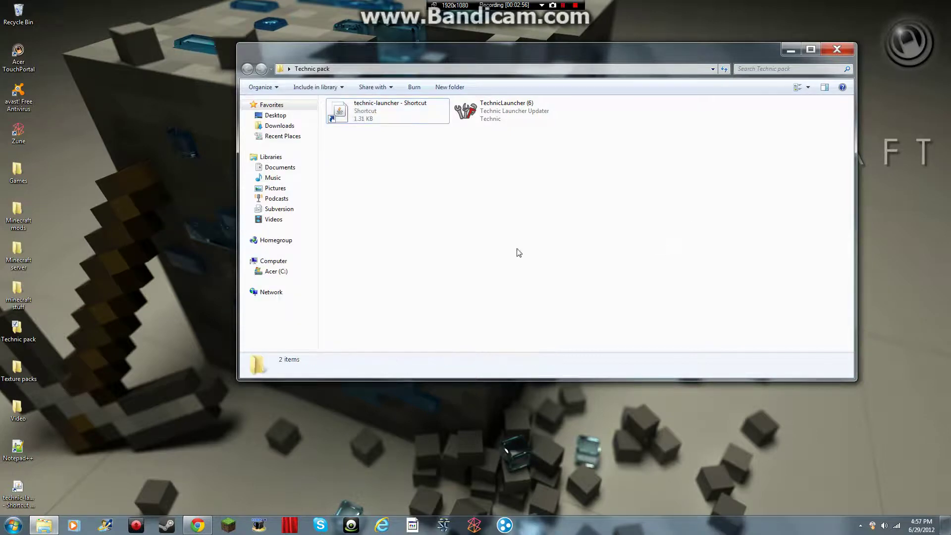
pyautogui.click(838, 50)
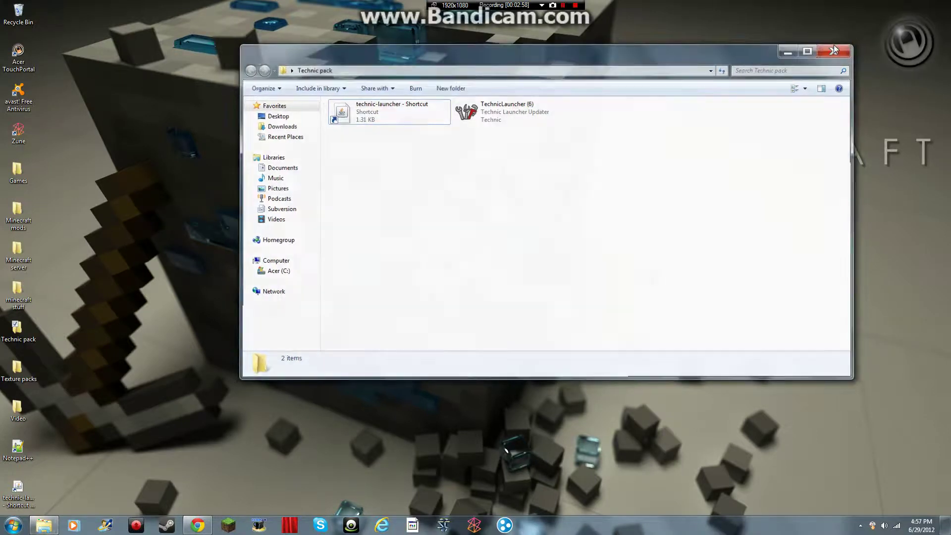